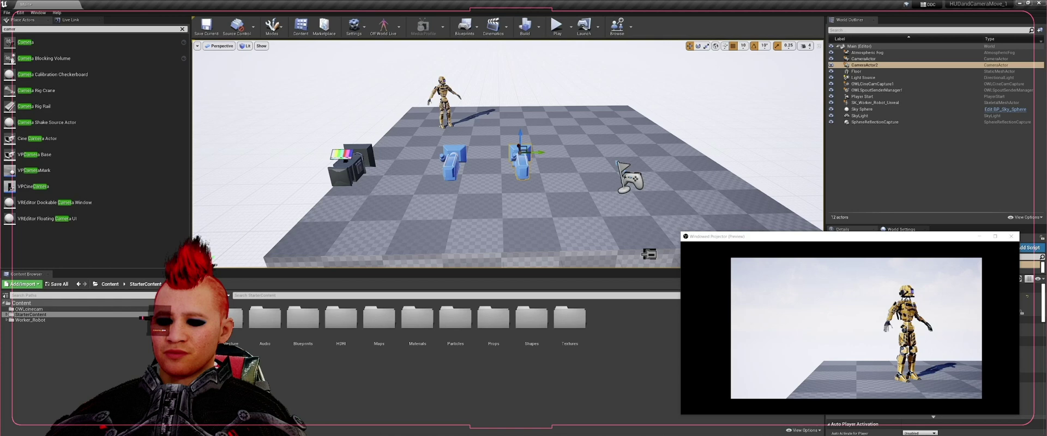
Step: Select OWLCineCamCapture1 and fly the viewport close to the camera actors on the floor
drag(789, 243, 783, 251)
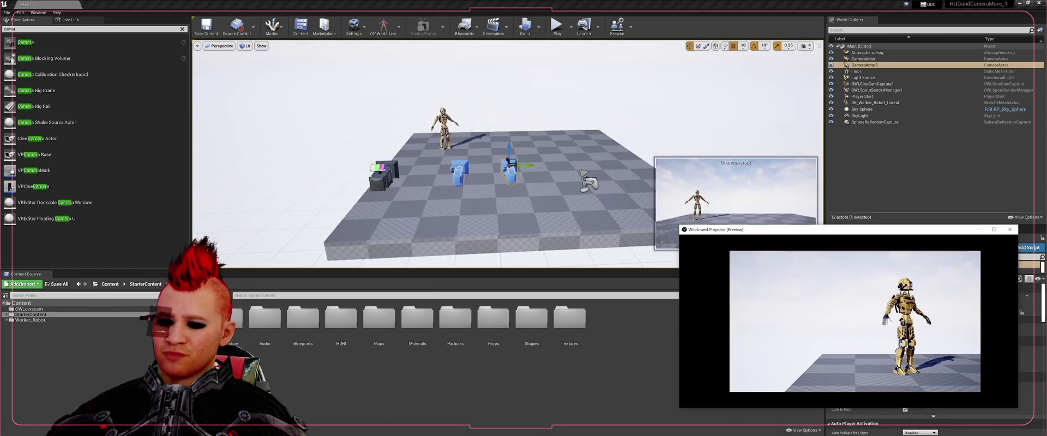
click(872, 84)
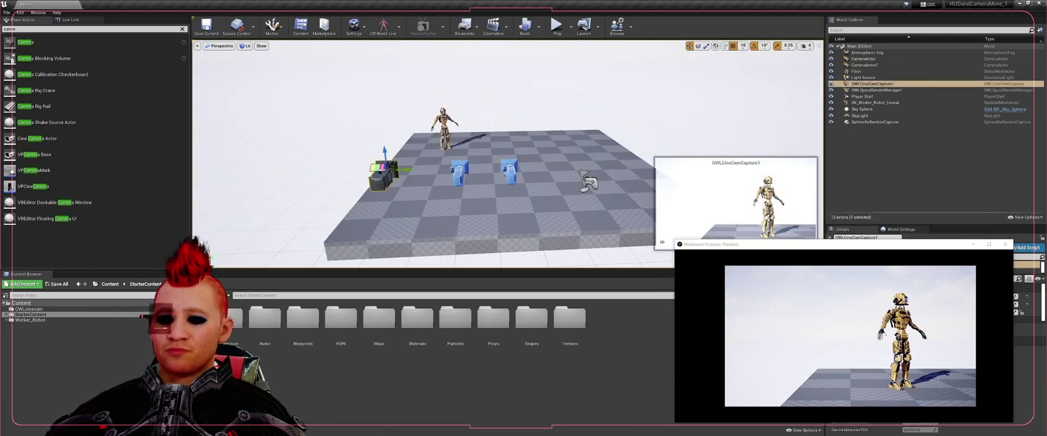
right_drag(507, 153, 490, 163)
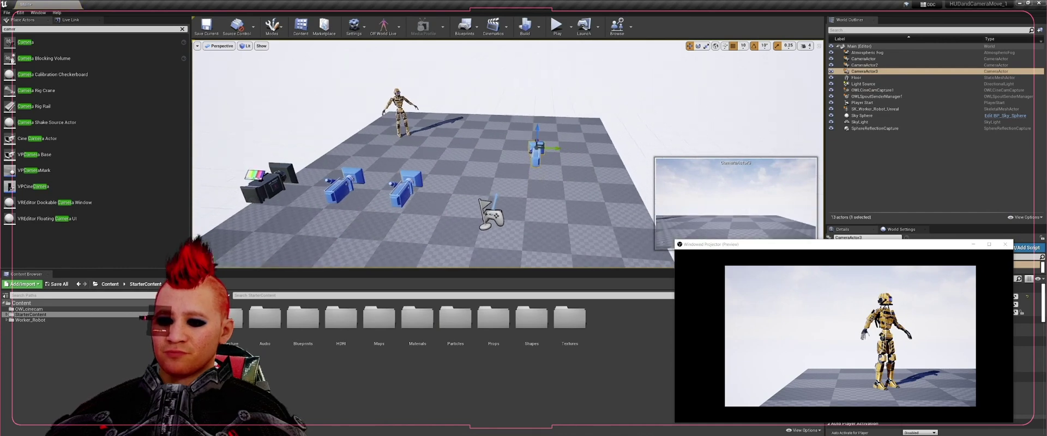
right_drag(507, 164, 491, 164)
click(414, 190)
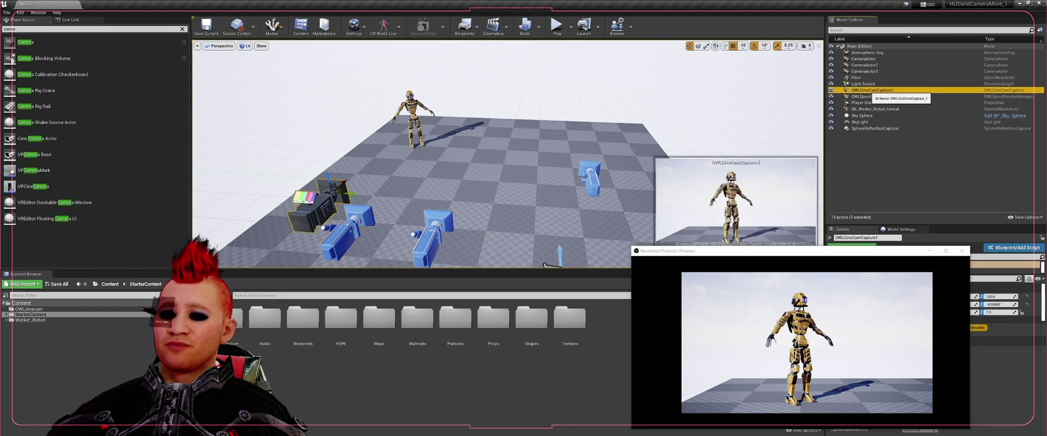
Step: Snap the view to OWLCineCamCapture1, snap CameraActor to that view, then refocus the capture camera
right_click(870, 90)
click(894, 115)
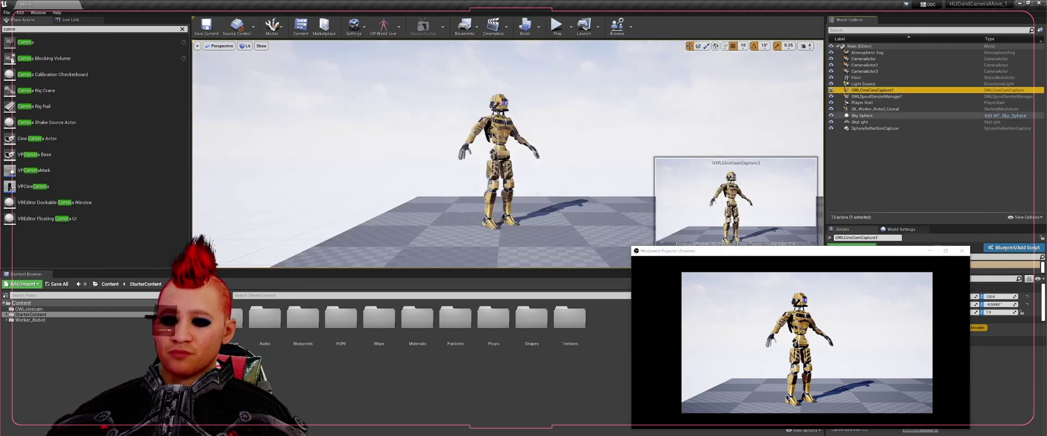
click(863, 59)
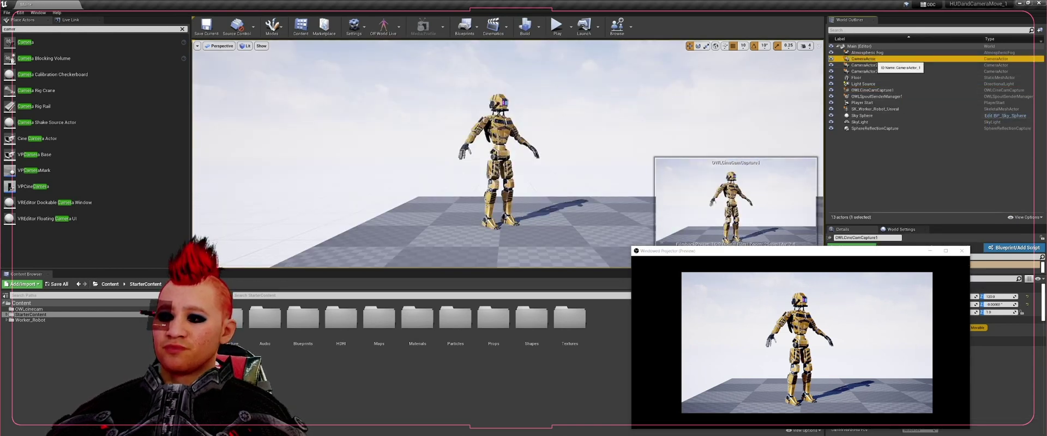
right_click(864, 59)
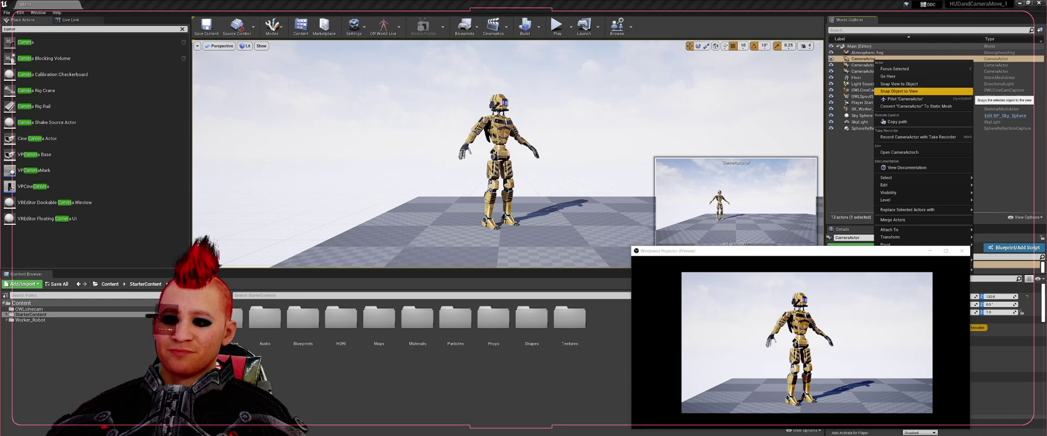
click(899, 91)
key(f)
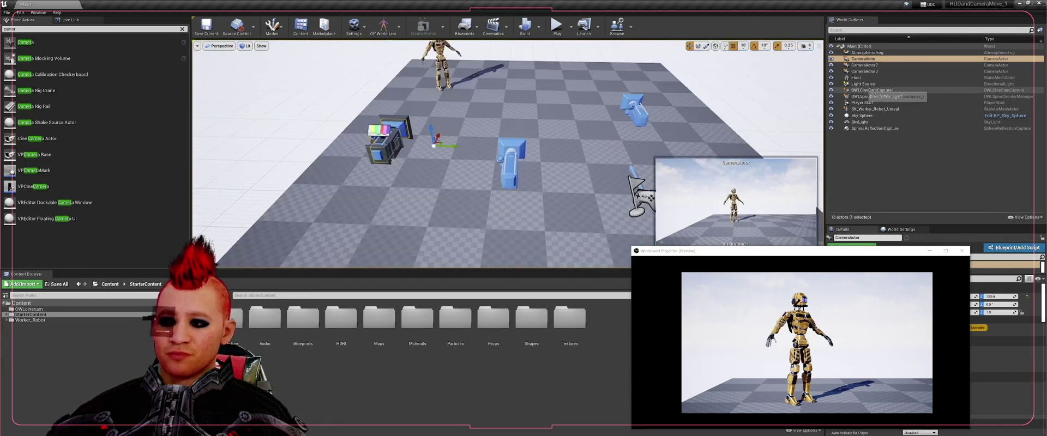
click(872, 90)
key(f)
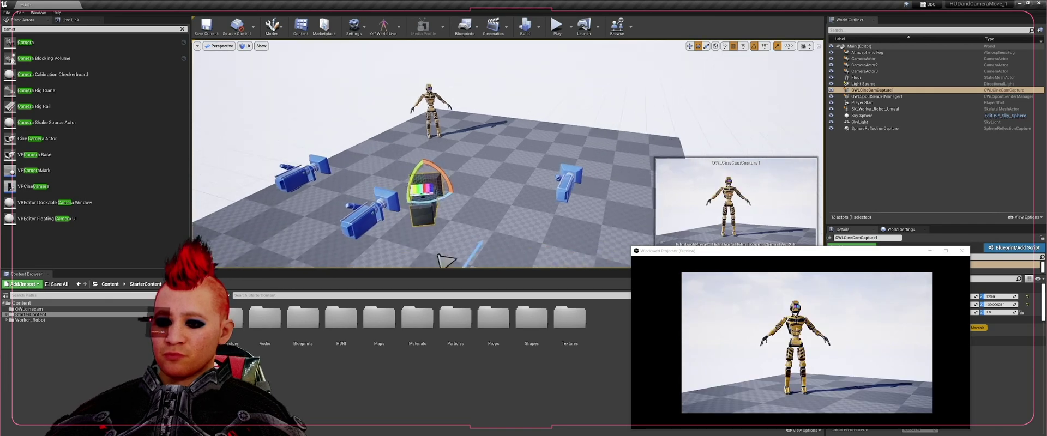
Step: Snap the view to OWLCineCamCapture1 and snap CameraActor2 to that view
right_click(872, 91)
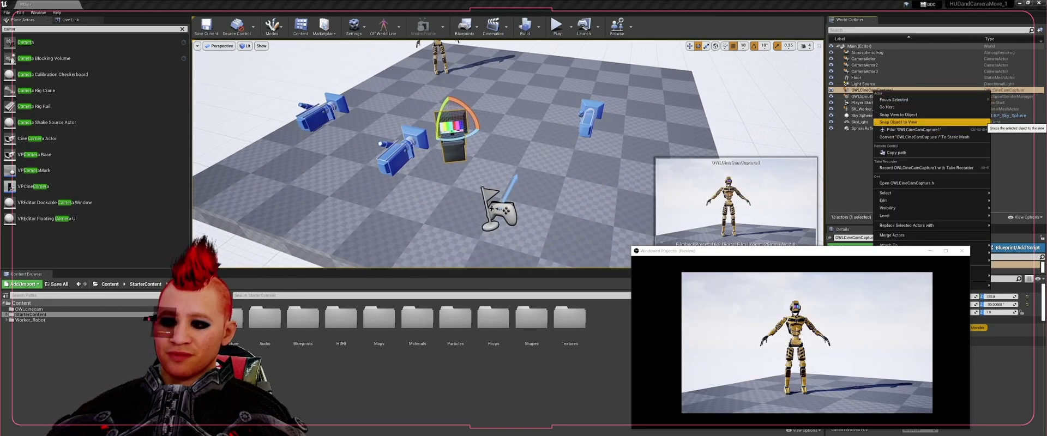
click(900, 114)
click(867, 64)
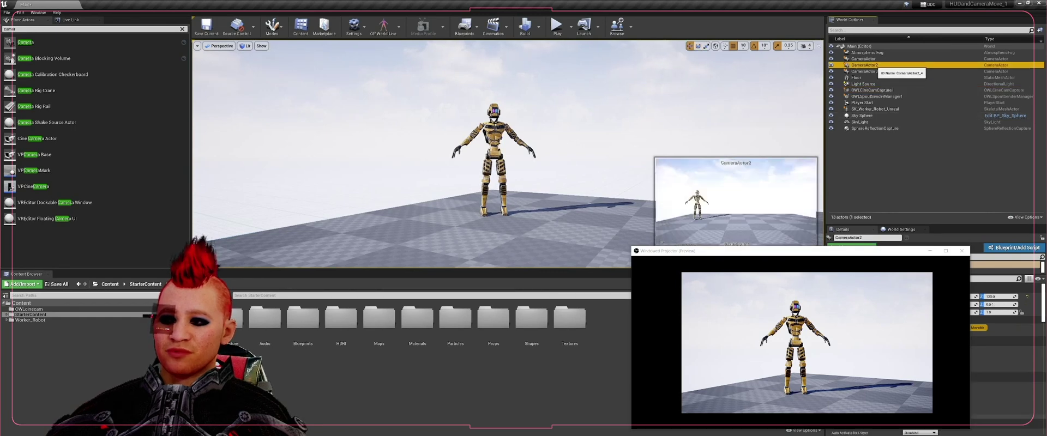
right_click(872, 65)
click(899, 88)
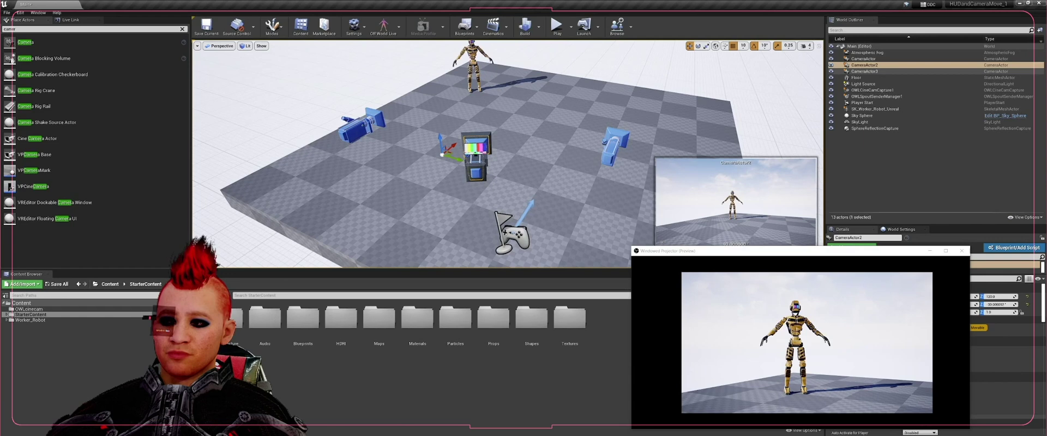
click(873, 90)
right_drag(436, 164, 415, 164)
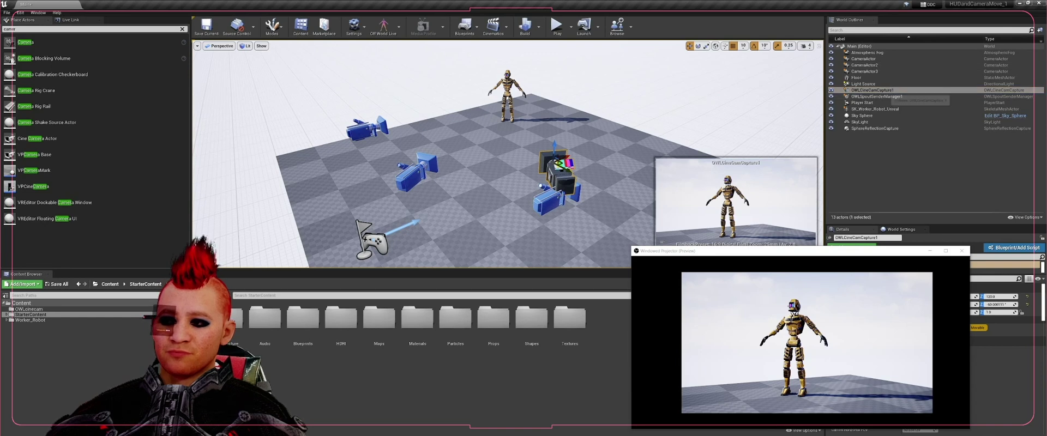
Step: Snap CameraActor3 to OWLCineCamCapture1's viewpoint, then focus back on the capture camera
right_click(882, 91)
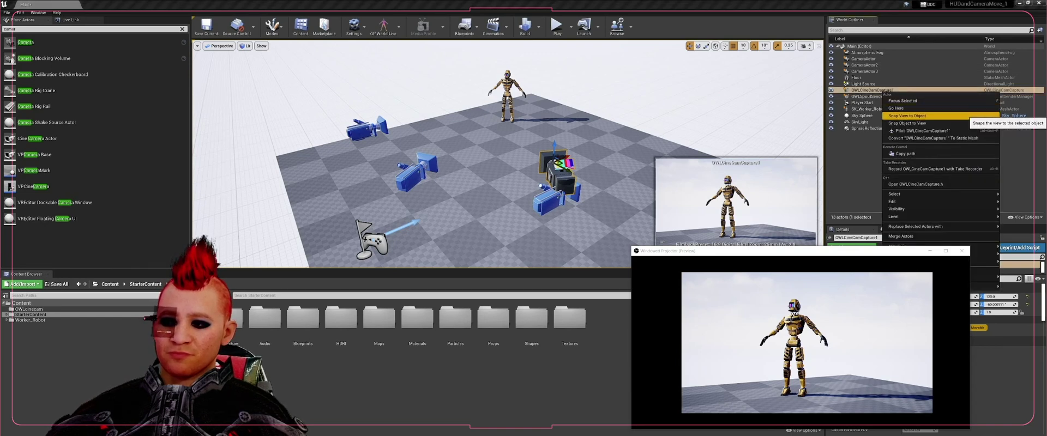
click(905, 115)
click(867, 71)
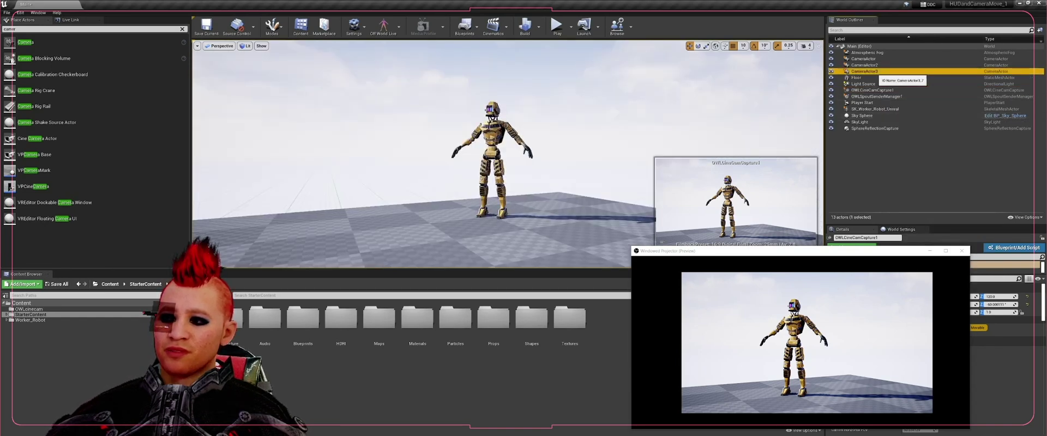
right_click(871, 71)
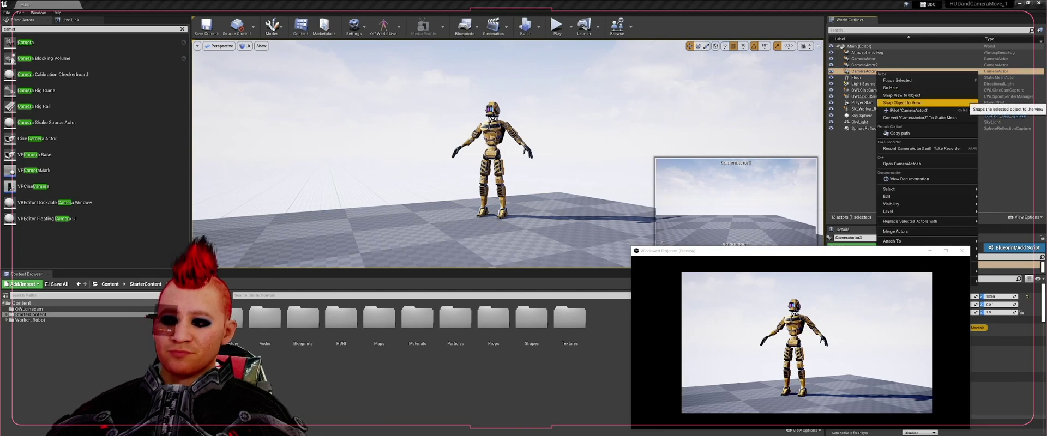
click(922, 96)
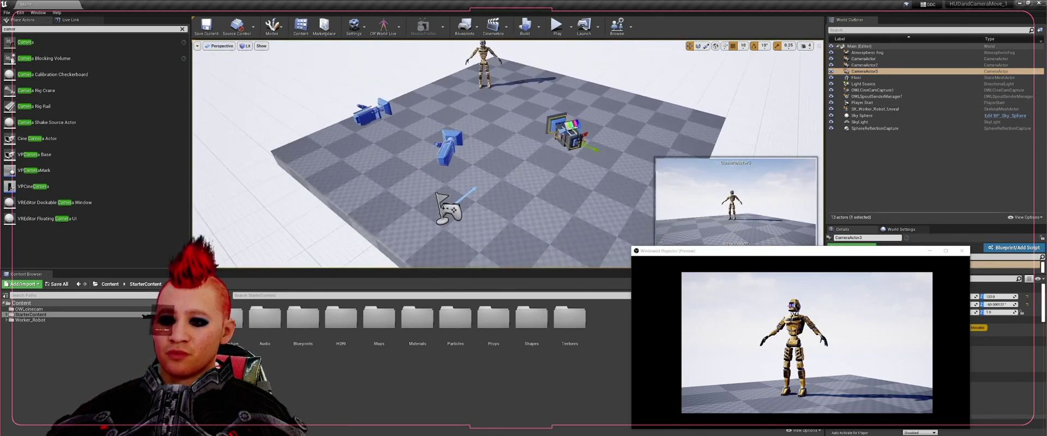
double_click(871, 91)
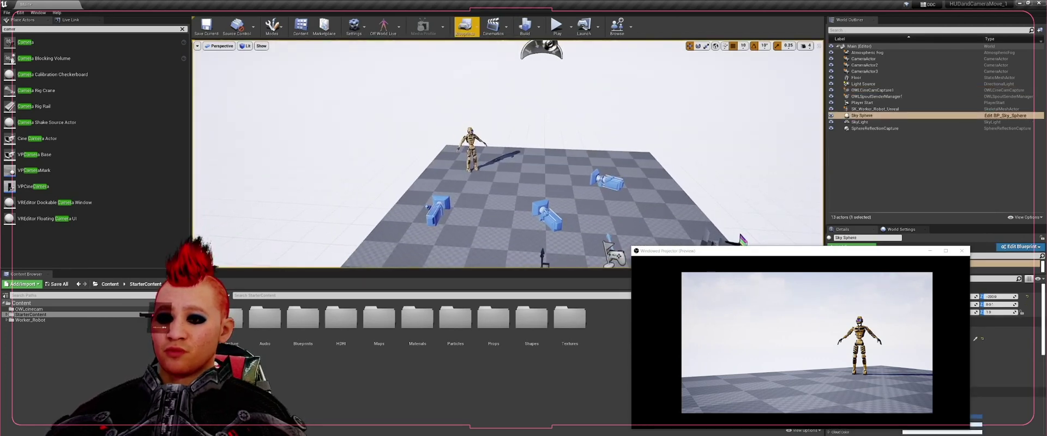
Step: Open the Level Blueprint and add a Num 1 keyboard event node to the Event Graph
click(465, 27)
click(490, 76)
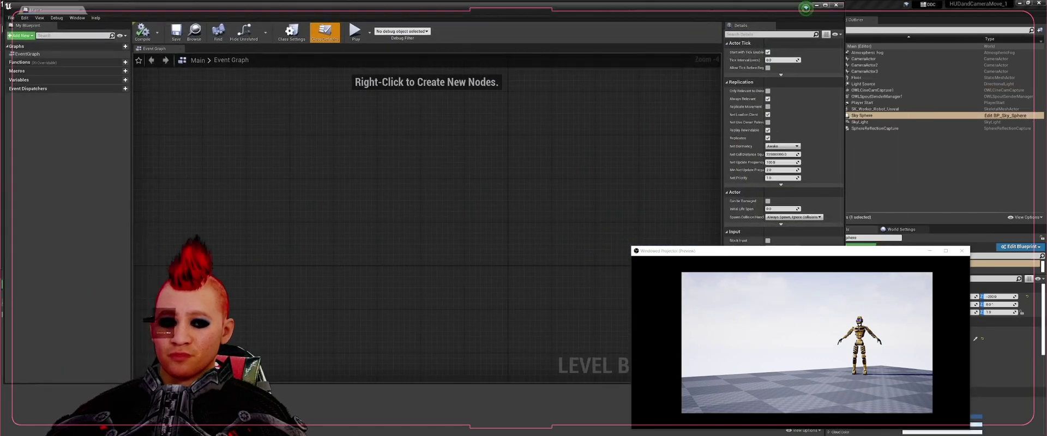
drag(844, 143, 825, 144)
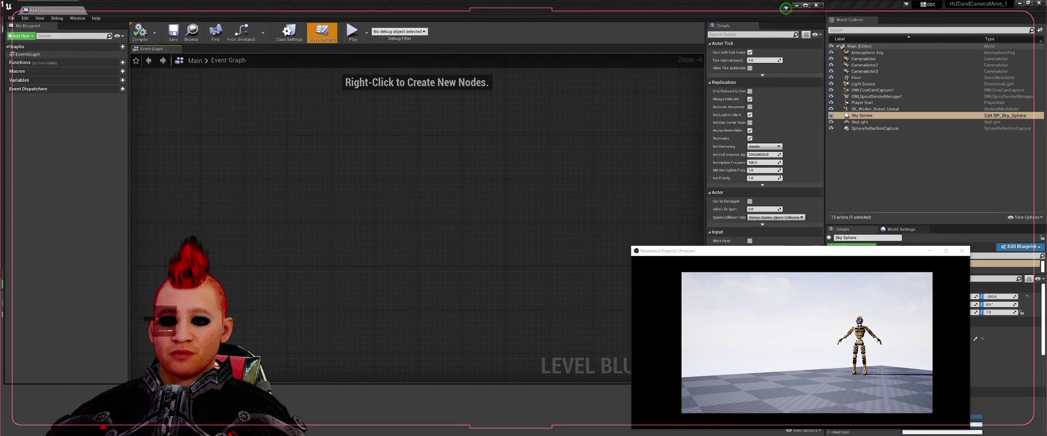
right_click(251, 145)
text(Keyboard 1)
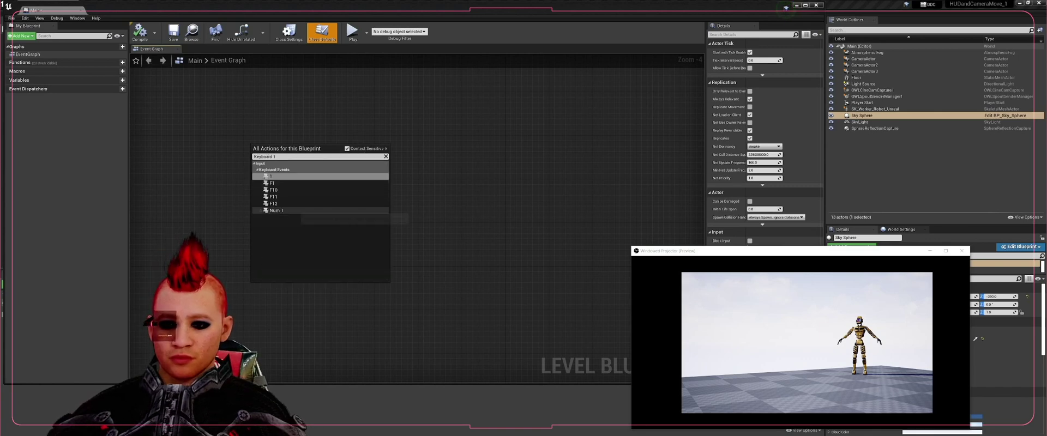
click(276, 210)
scroll(334, 156, up, 4)
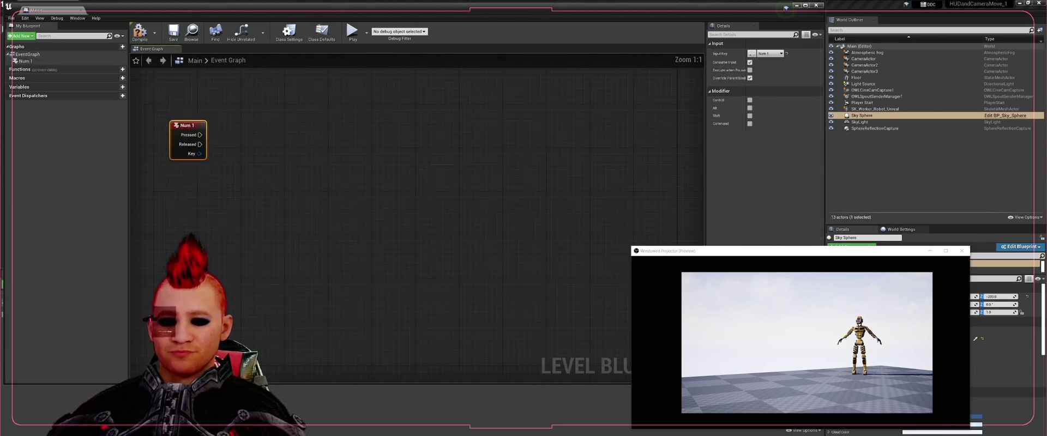
mouse_move(286, 149)
right_down()
mouse_move(351, 193)
mouse_move(317, 137)
right_up()
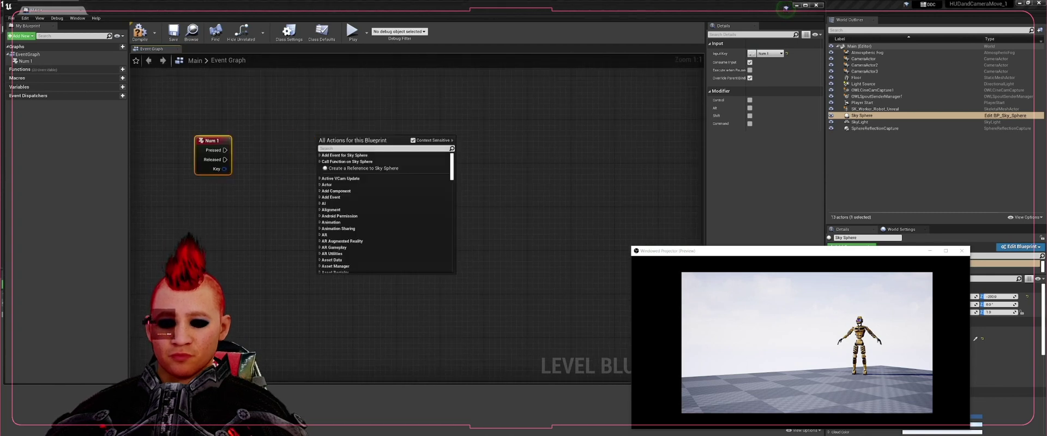
Step: Add a Flip Flop node wired from the Num 1 Pressed pin
text(flip)
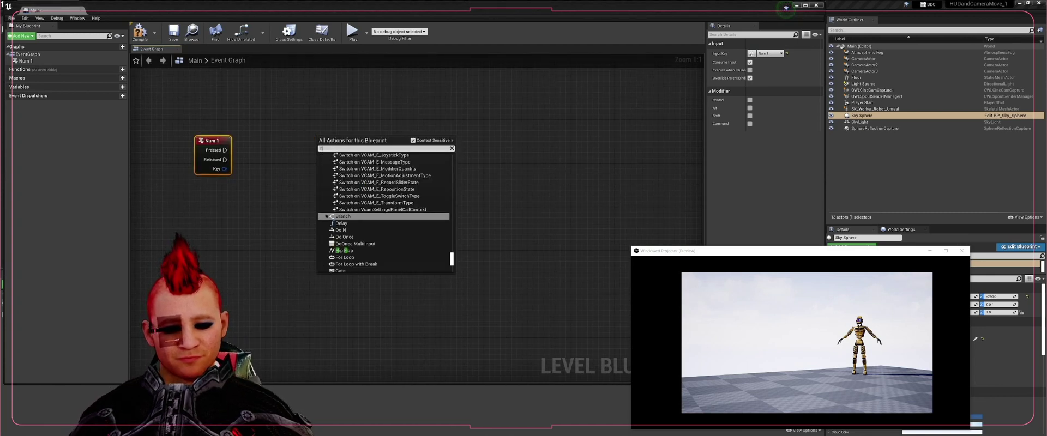
key(Return)
drag(327, 143, 276, 143)
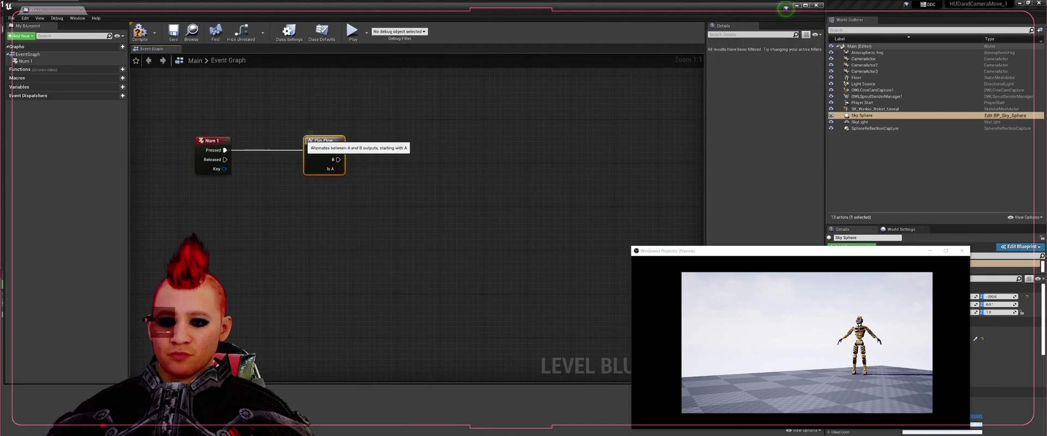
right_drag(386, 152, 328, 148)
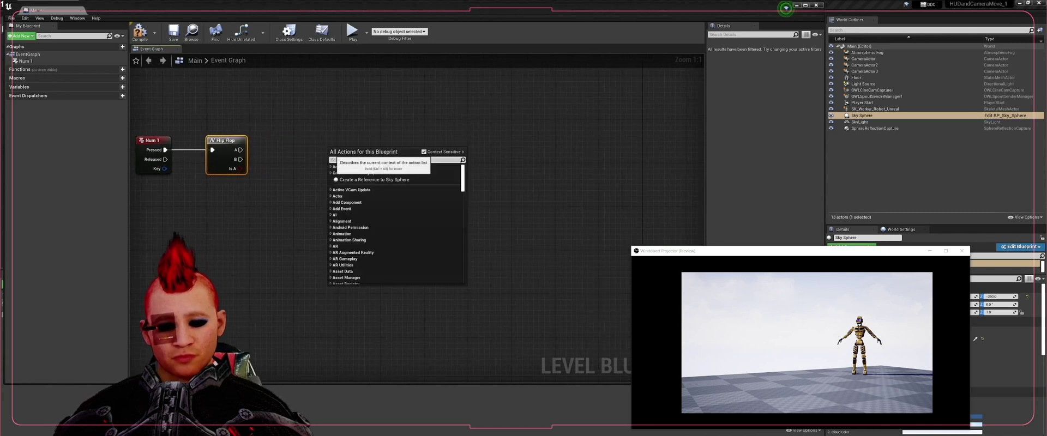
Step: Add an AttachActorToActor node with Rotation and Scale rules set to Snap to Target
text(Attach)
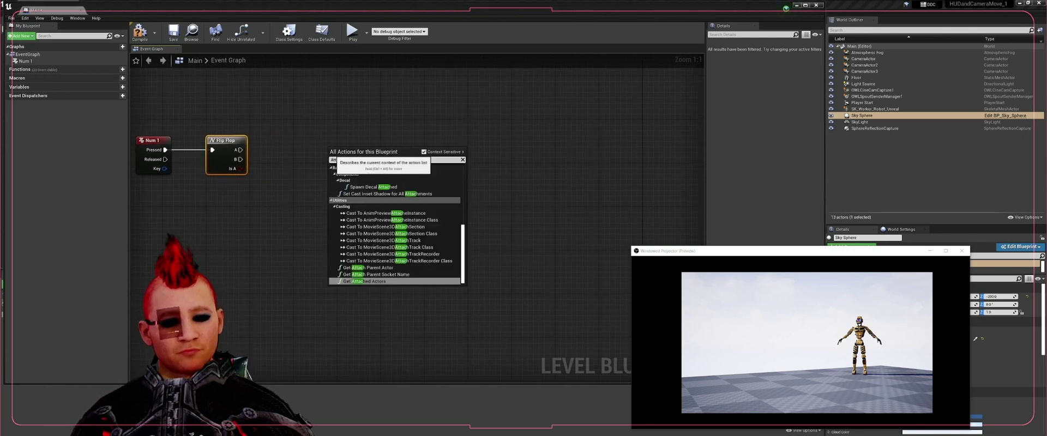
key(Return)
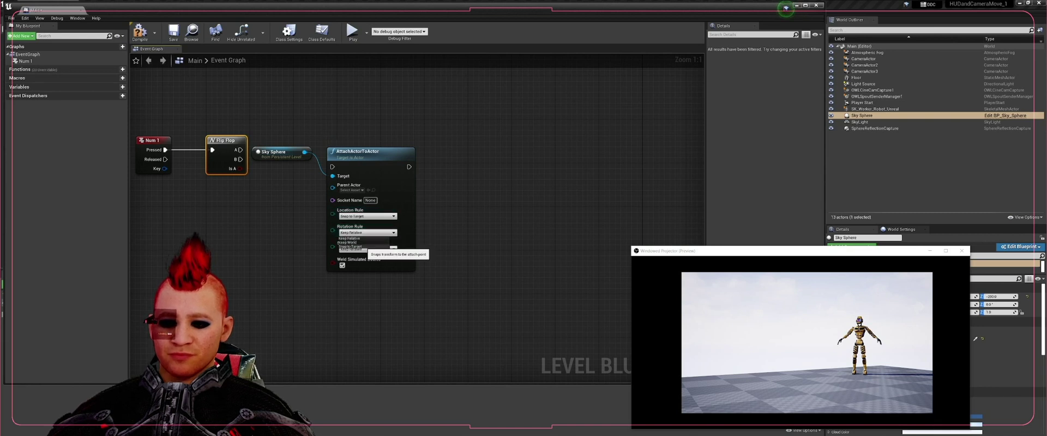
click(352, 247)
click(350, 263)
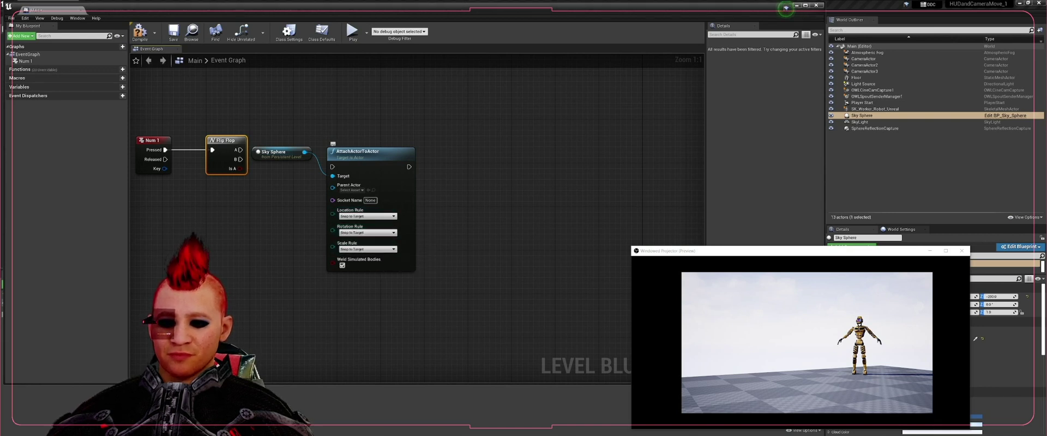
drag(376, 151, 403, 135)
Step: Delete the Sky Sphere reference and add an OWLCineCamCapture1 reference node from the Outliner
drag(304, 152, 359, 159)
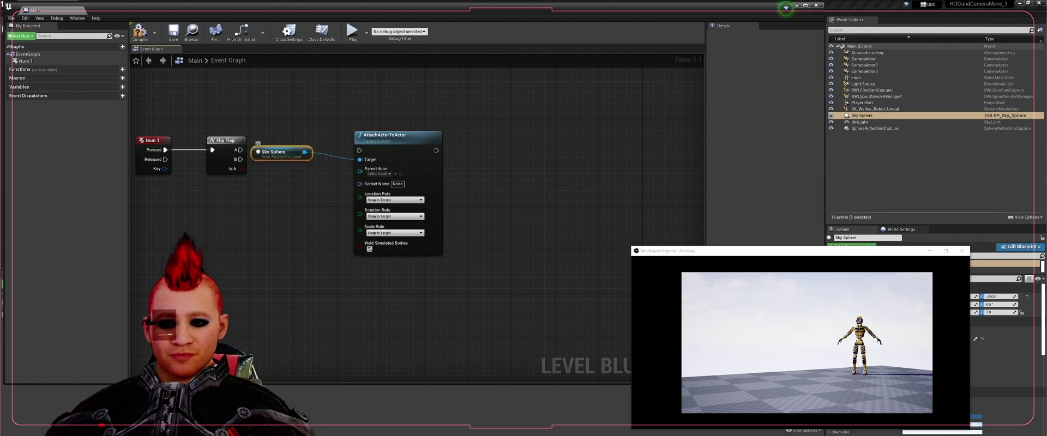
key(Delete)
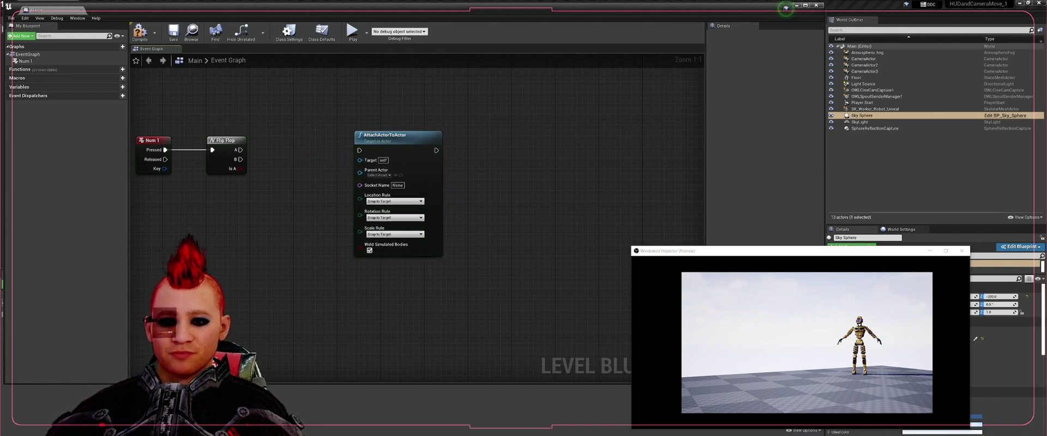
mouse_move(306, 158)
right_down()
mouse_move(359, 155)
mouse_move(351, 140)
right_up()
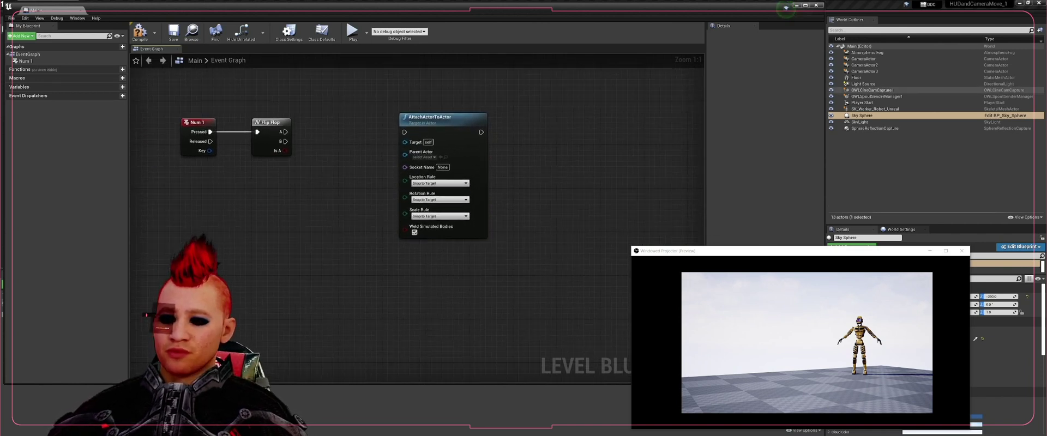
click(875, 96)
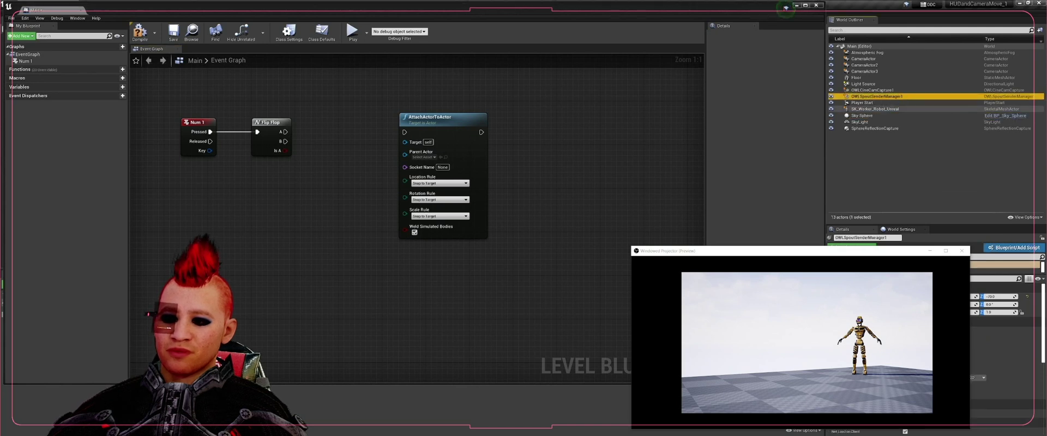
click(872, 91)
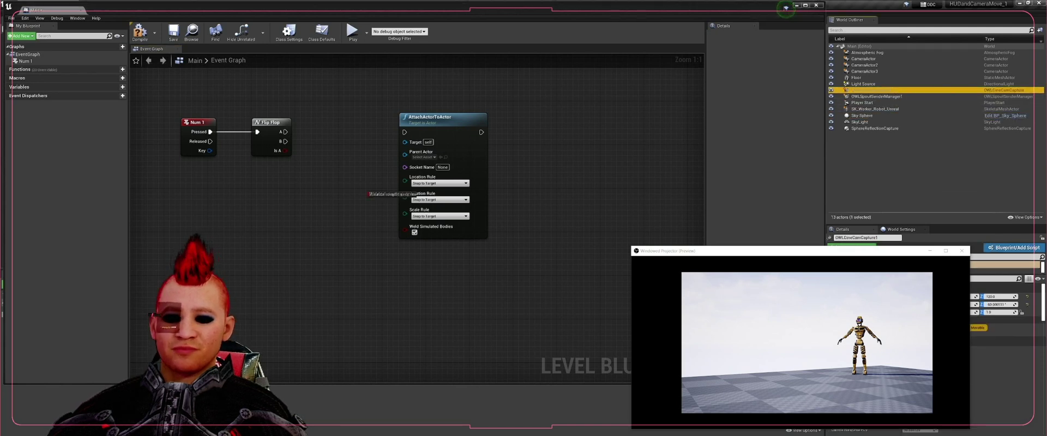
drag(213, 260, 214, 259)
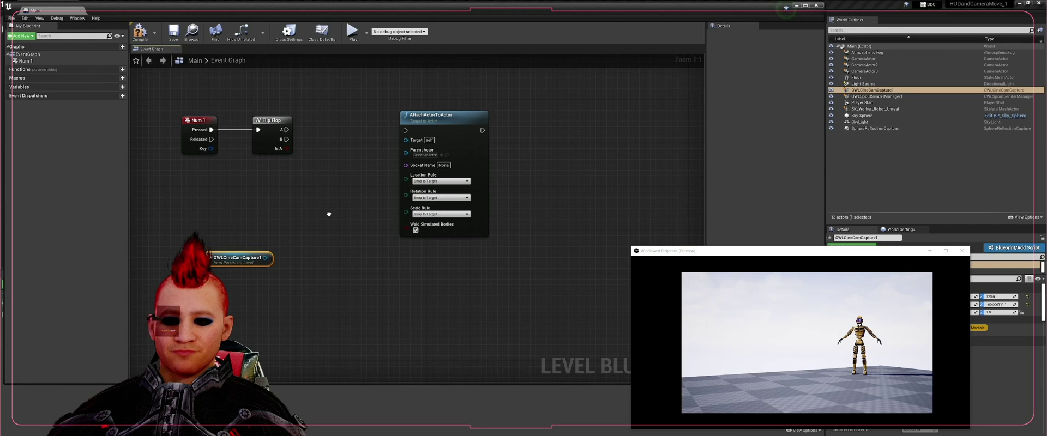
scroll(327, 217, down, 1)
scroll(406, 113, up, 1)
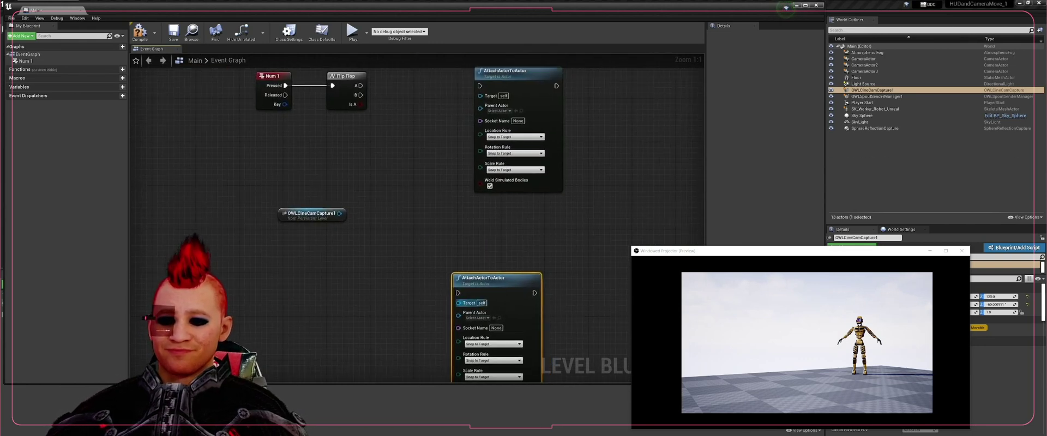
Step: Add CameraActor and CameraActor2 reference nodes from the Outliner to the graph
click(866, 59)
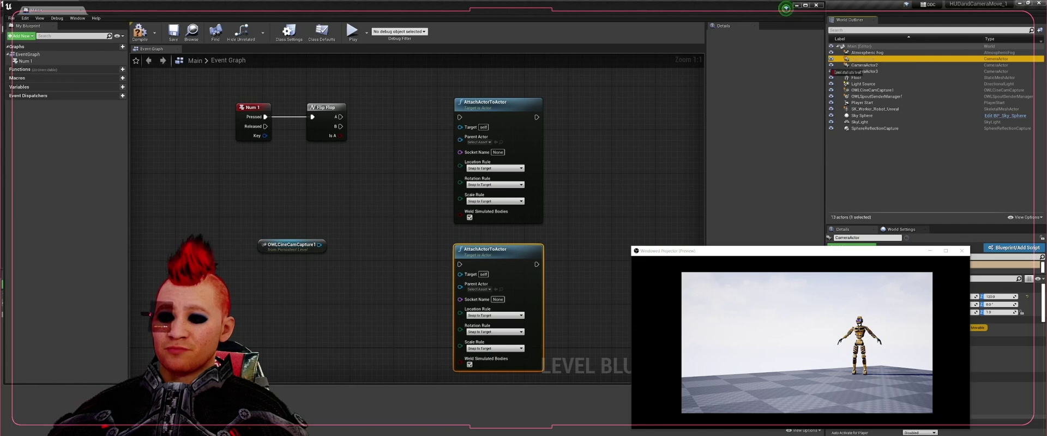
drag(360, 195, 359, 195)
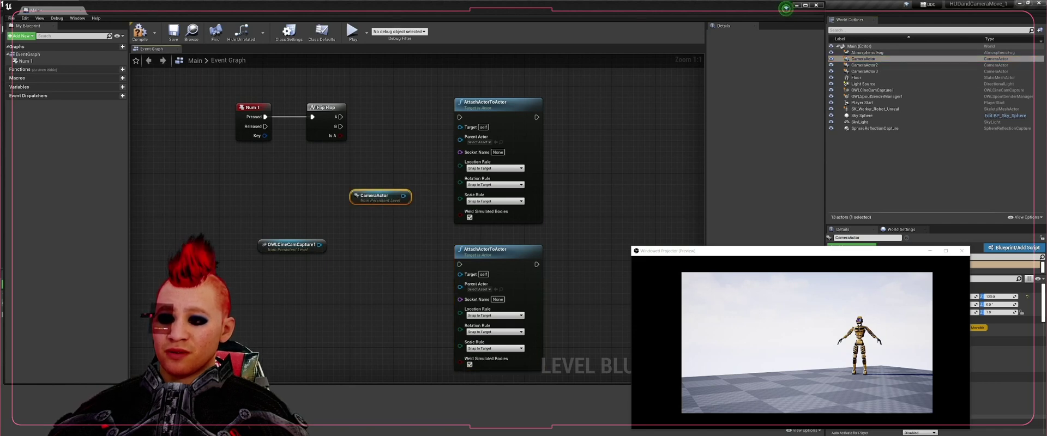
click(867, 65)
drag(369, 266, 369, 265)
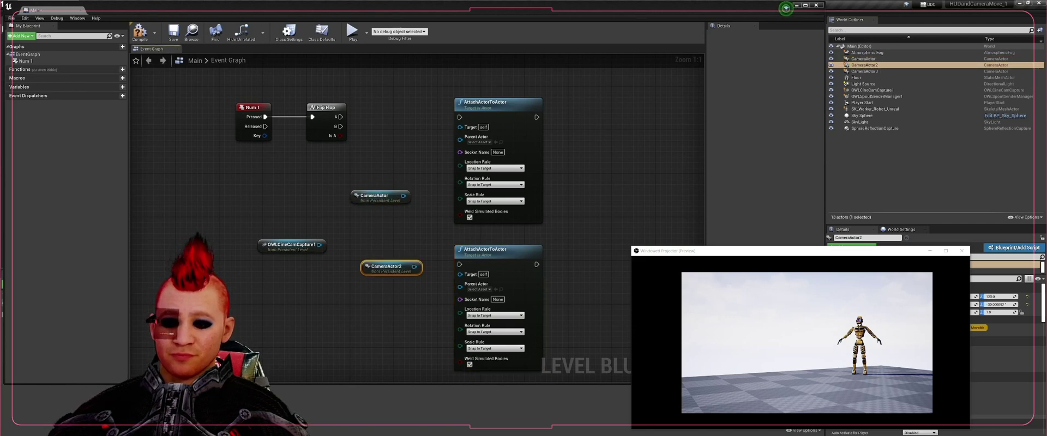
right_drag(320, 244, 380, 240)
Step: Wire OWLCineCamCapture1 as Target, CameraActor/CameraActor2 as parents, and Flip Flop B to the lower node
drag(380, 241, 390, 194)
drag(522, 124, 499, 254)
mouse_move(464, 191)
mouse_down()
mouse_move(507, 129)
mouse_move(523, 136)
mouse_up()
drag(475, 262, 521, 279)
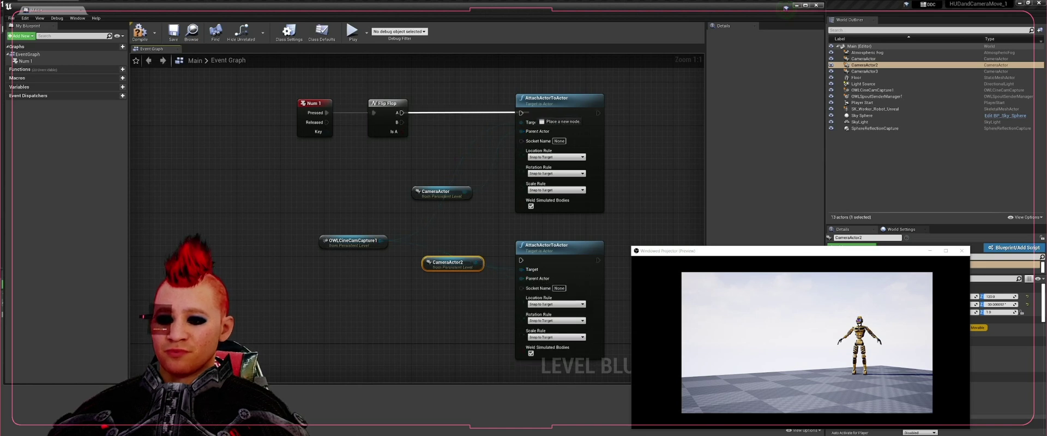
right_drag(522, 279, 421, 231)
mouse_move(300, 74)
mouse_down()
mouse_move(415, 219)
mouse_move(429, 221)
mouse_up()
drag(354, 216, 348, 261)
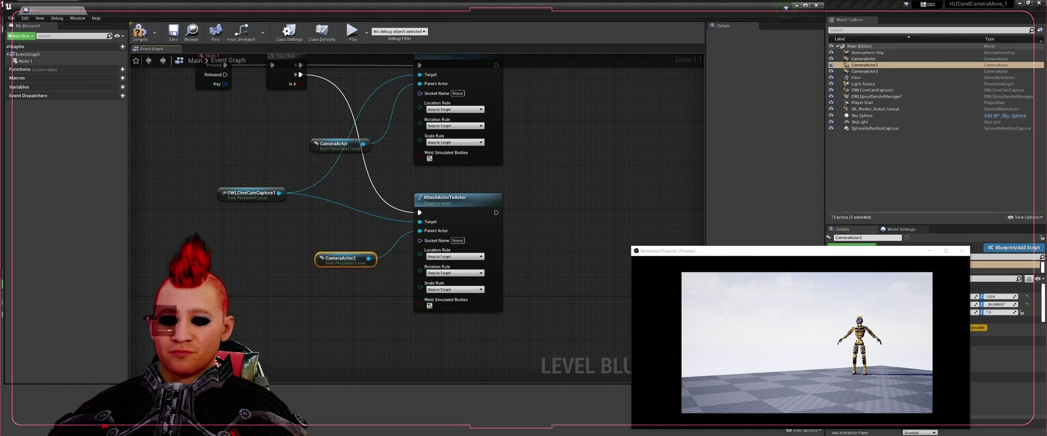
scroll(363, 145, down, 1)
right_drag(362, 144, 295, 193)
Step: Add a Num 2 key event node to the Event Graph
right_click(482, 112)
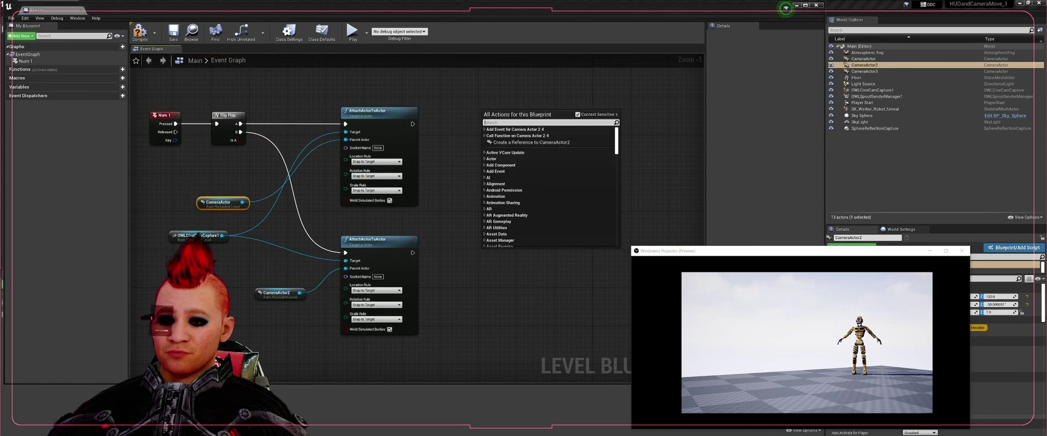
text(Key 2)
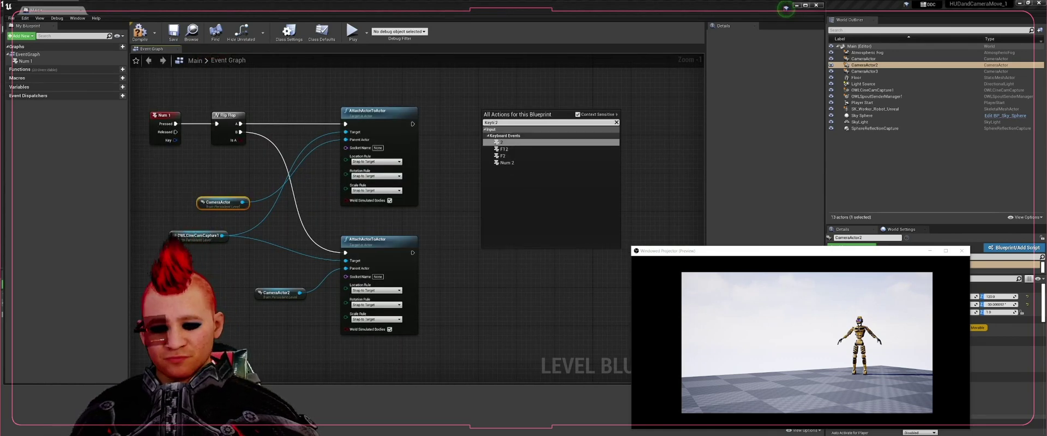
click(507, 163)
mouse_move(518, 164)
right_down()
mouse_move(481, 186)
mouse_move(419, 169)
right_up()
Step: Paste a copy of the attach node, run it from Num 2 and target OWLCineCamCapture1
click(283, 116)
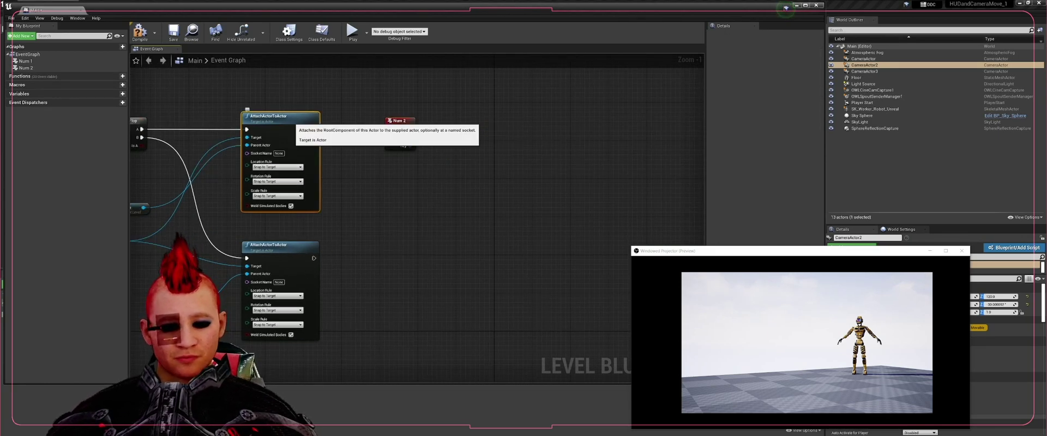
key(ctrl+c)
key(ctrl+v)
drag(410, 130, 484, 130)
right_drag(490, 164, 584, 150)
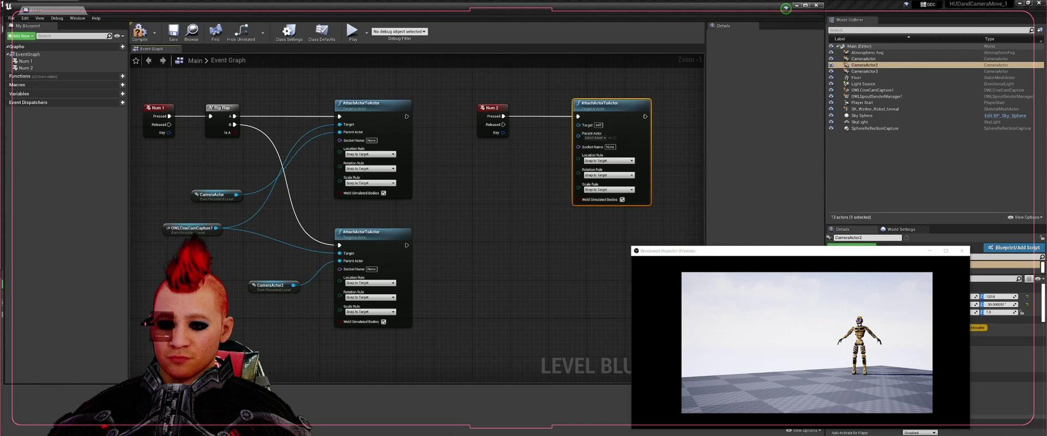
drag(216, 228, 579, 124)
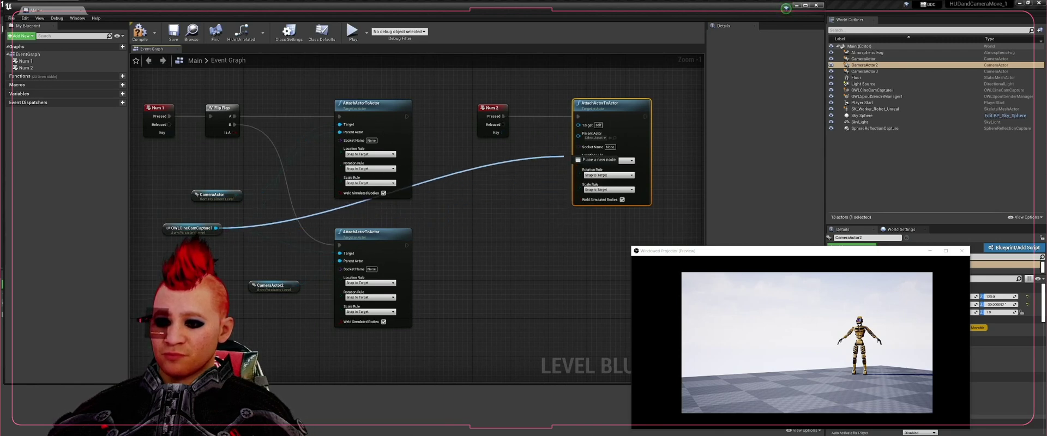
right_drag(536, 176, 535, 162)
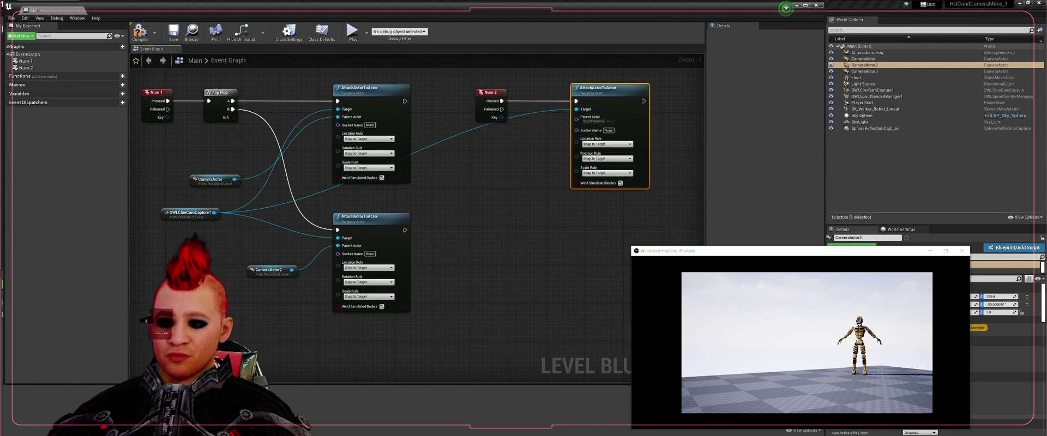
Step: Add a CameraActor3 reference as the new node's Parent Actor and tidy the Num 2 node
click(864, 70)
drag(472, 206, 528, 177)
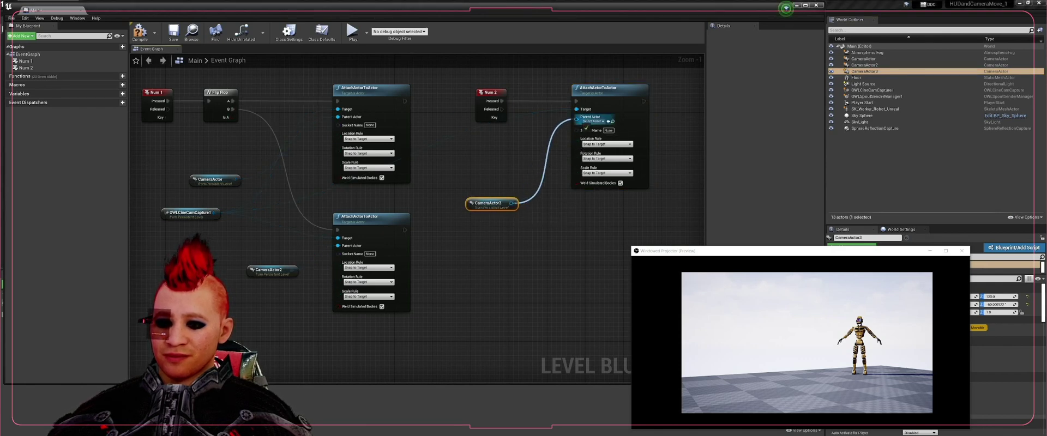
drag(577, 118, 576, 119)
right_drag(498, 165, 506, 194)
drag(499, 121, 489, 98)
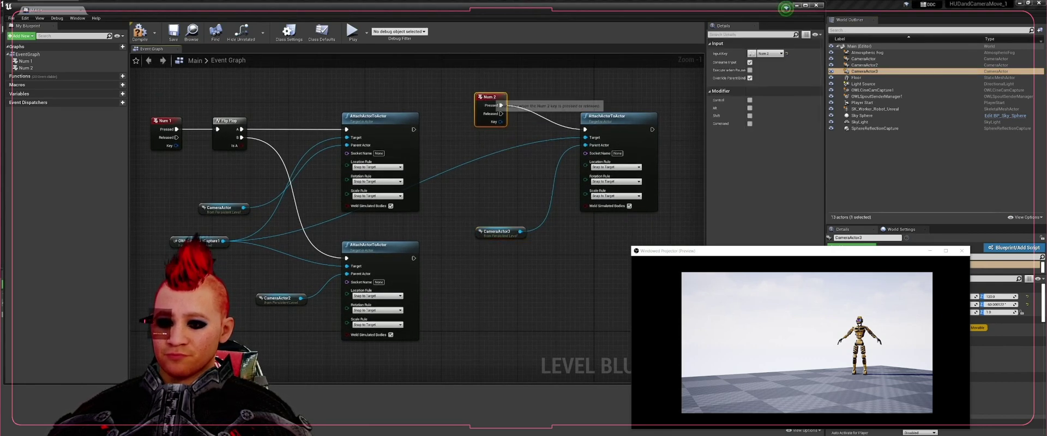
scroll(598, 344, down, 1)
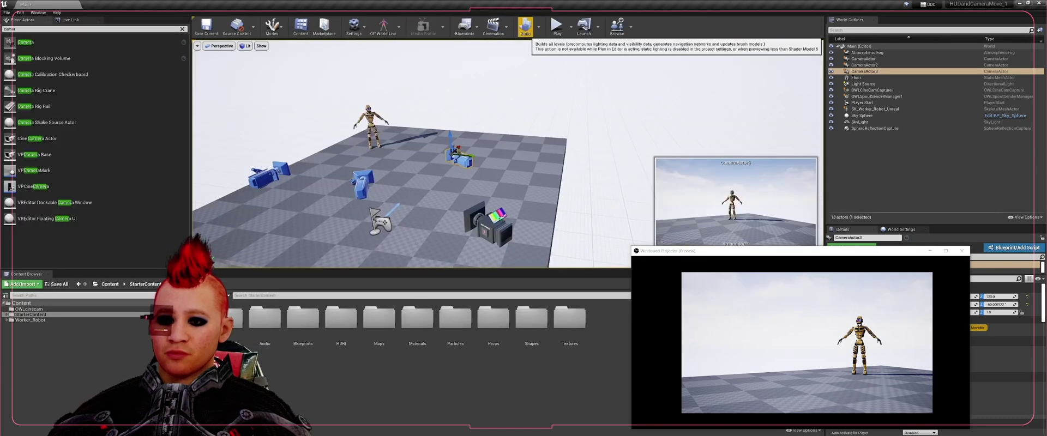
Step: Play the level in the editor and focus the game view to test Num 1/Num 2 camera switching
click(557, 27)
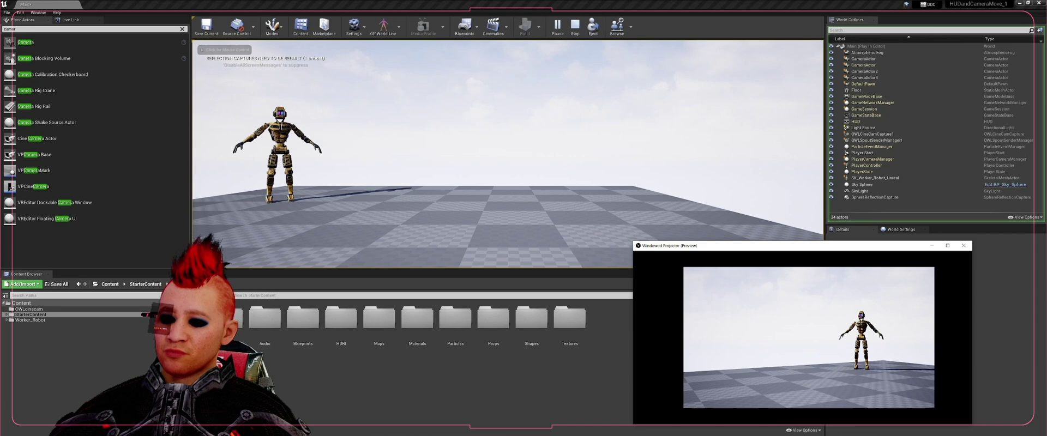
click(507, 152)
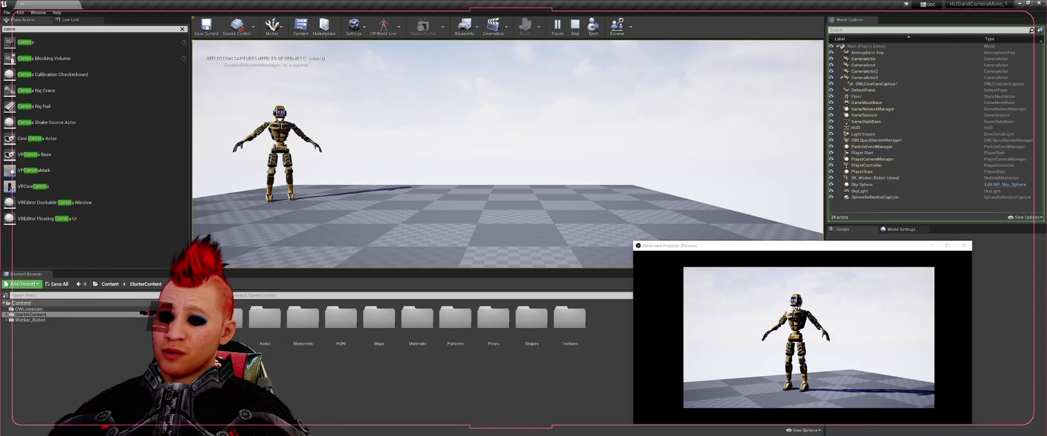
key(Escape)
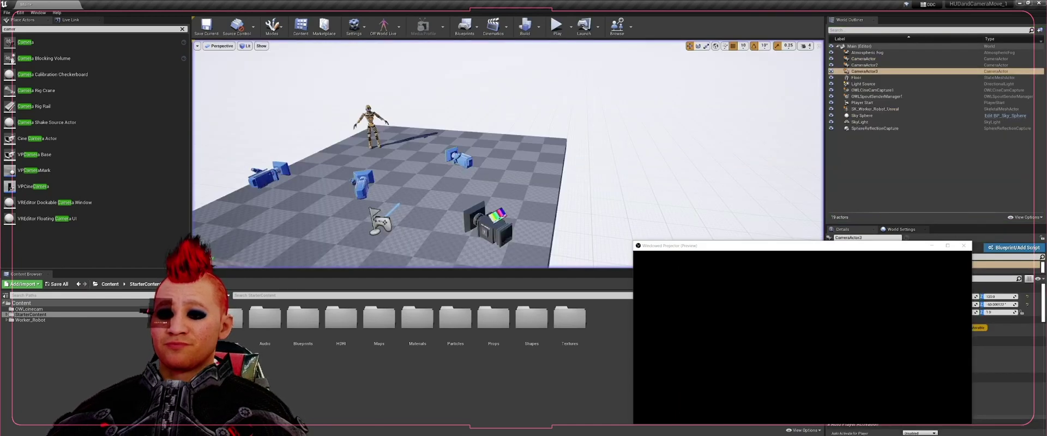